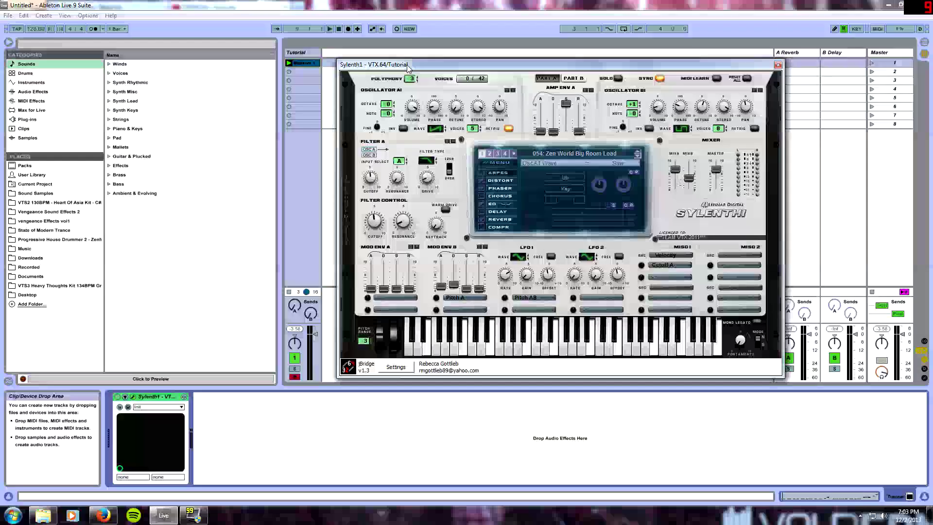
# - Transpose the lead clip's notes down two octaves to span F1–C2, then stop playback
pyautogui.click(302, 62)
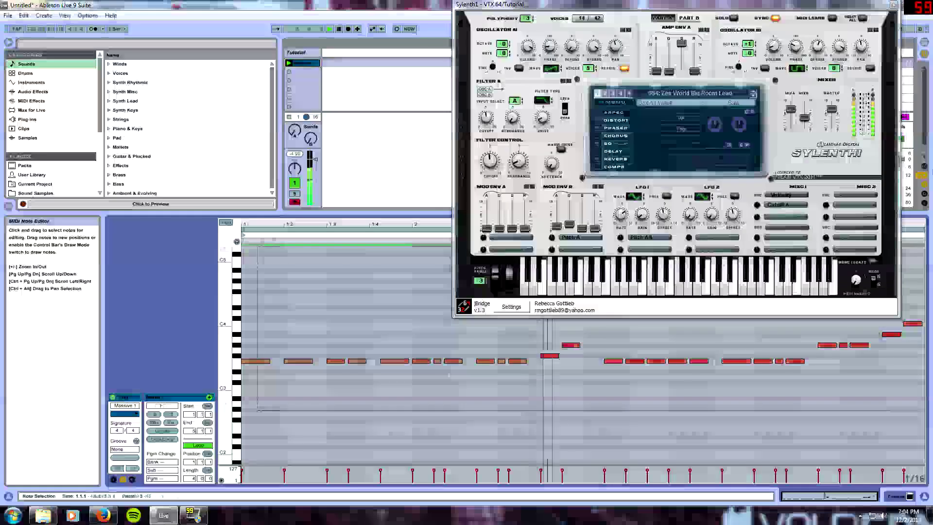
pyautogui.hotkey('shift', 'Down')
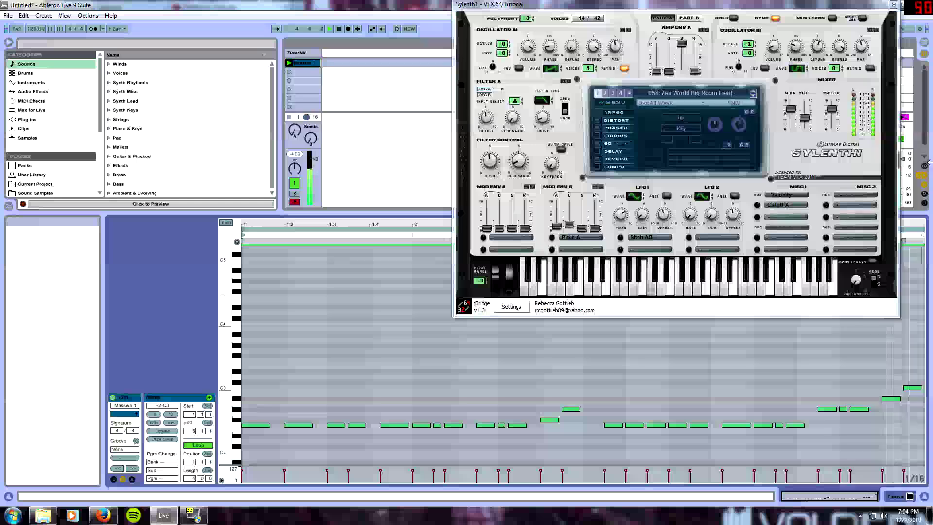
pyautogui.hotkey('shift', 'Down')
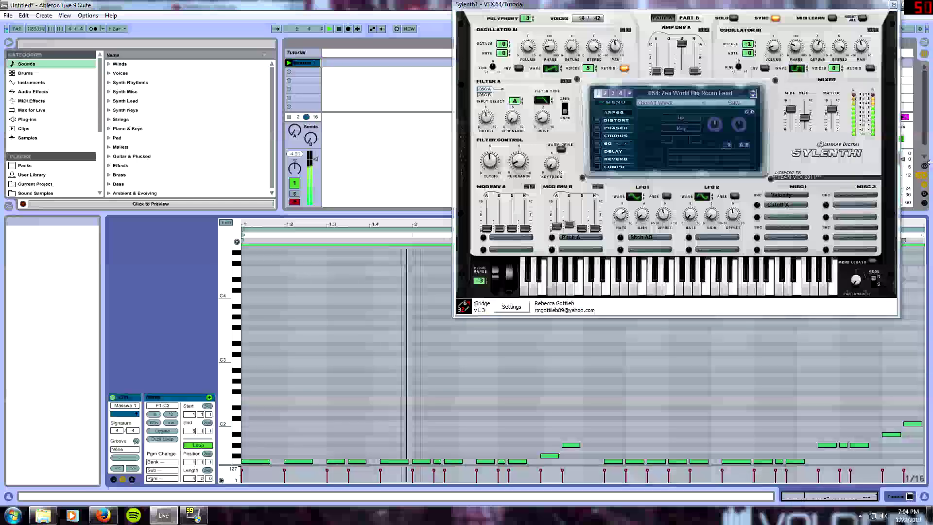
pyautogui.hotkey('shift', 'Up')
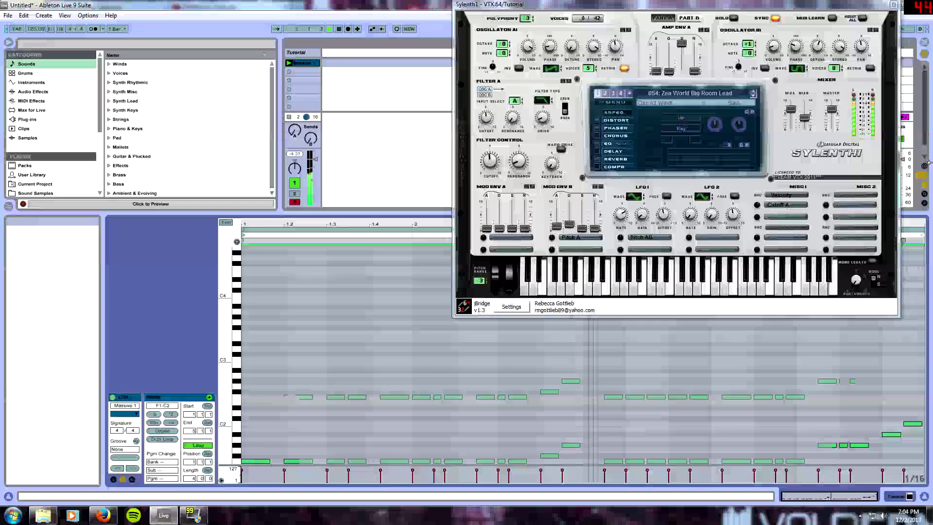
pyautogui.hotkey('shift', 'Down')
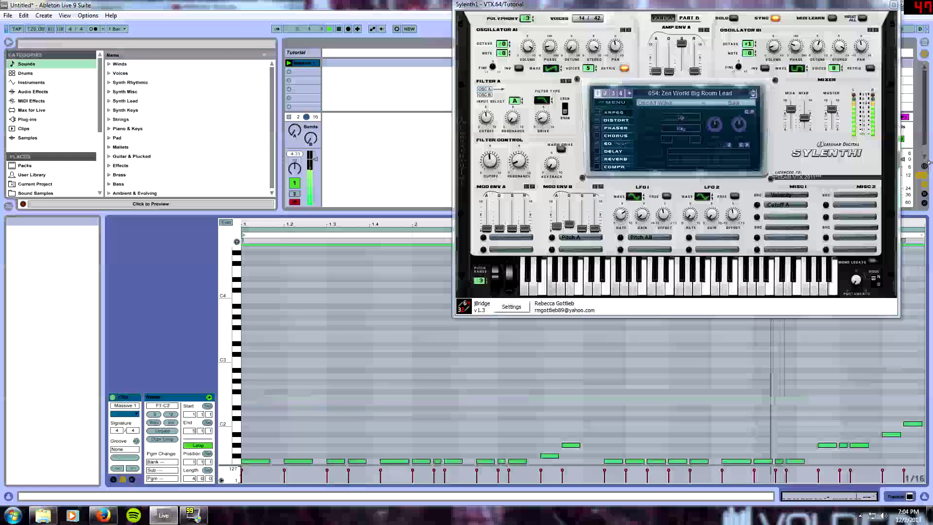
pyautogui.press('space')
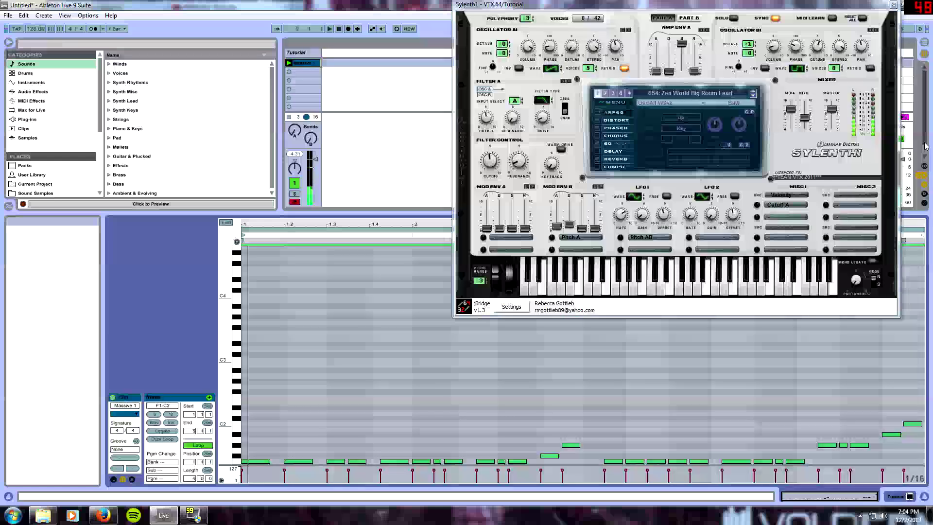
# - Move the Sylenth1 window from the top-right to the centre of the screen
pyautogui.moveTo(534, 4); pyautogui.dragTo(311, 96)
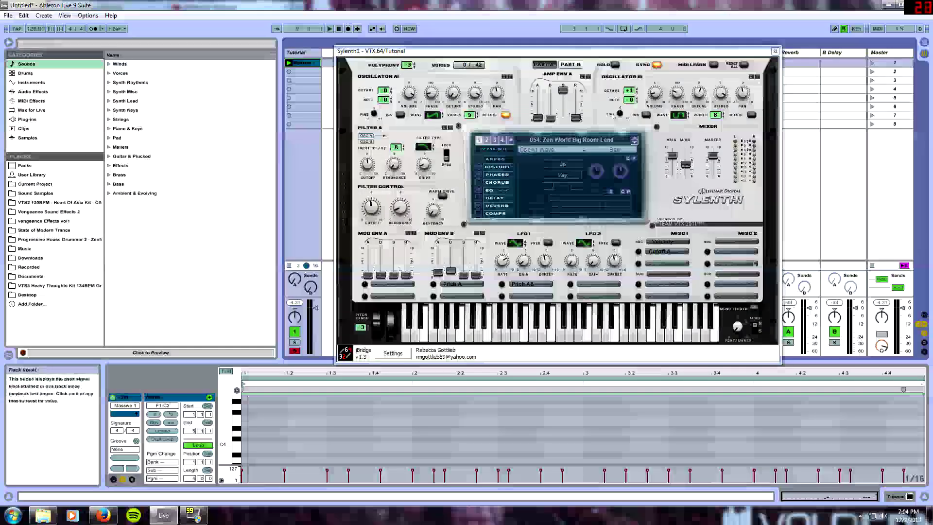
pyautogui.moveTo(412, 52); pyautogui.dragTo(439, 53)
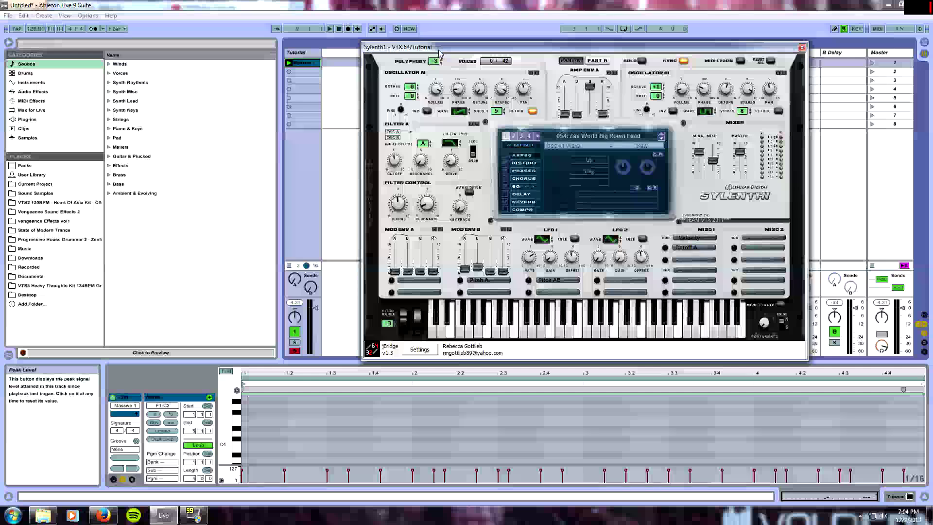
pyautogui.moveTo(439, 53); pyautogui.dragTo(407, 57)
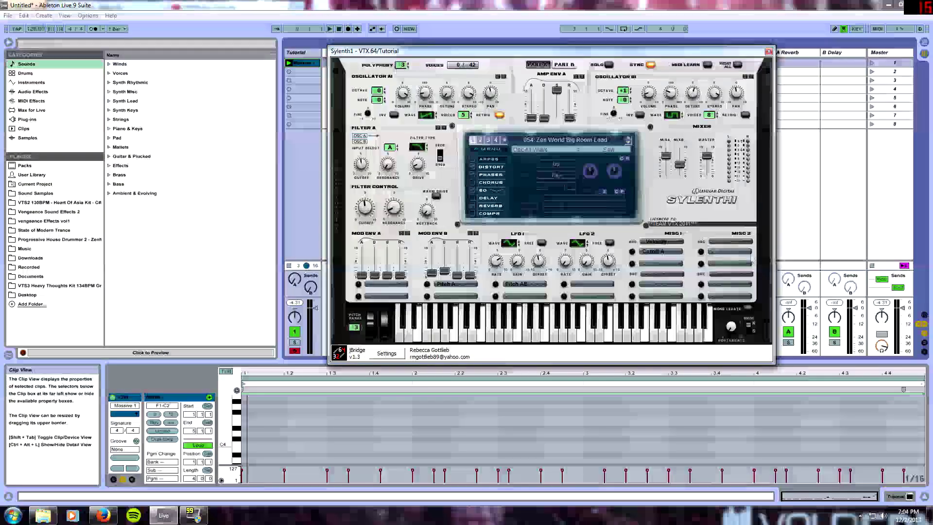
pyautogui.moveTo(414, 57); pyautogui.dragTo(432, 68)
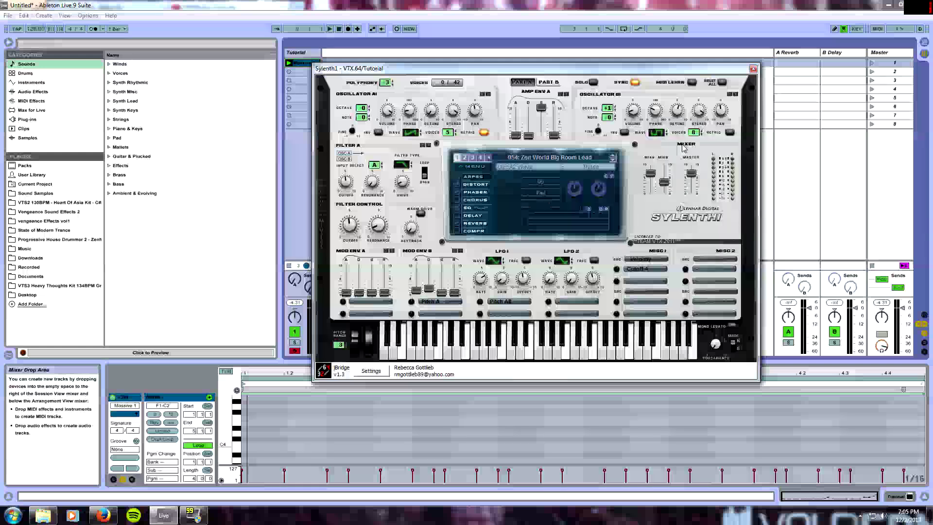
pyautogui.moveTo(559, 68); pyautogui.dragTo(585, 49)
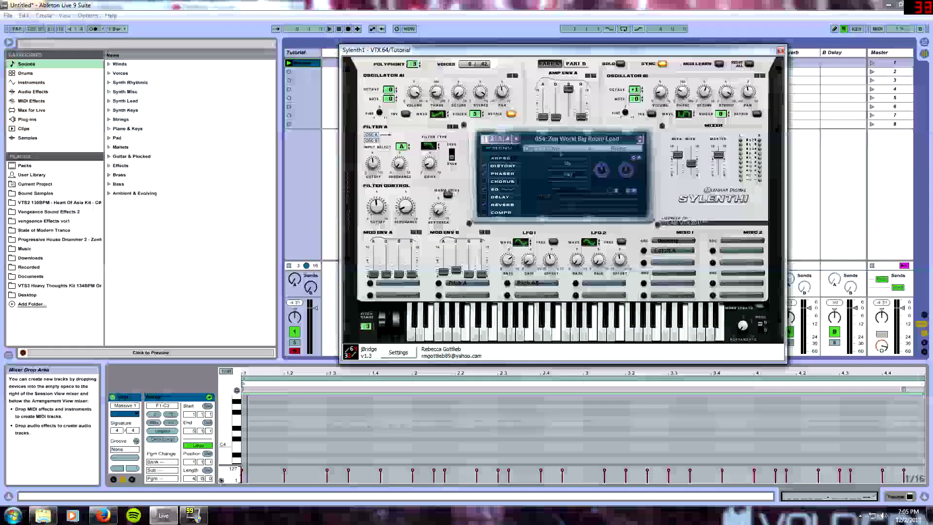
pyautogui.moveTo(586, 48); pyautogui.dragTo(532, 81)
pyautogui.moveTo(433, 80); pyautogui.dragTo(439, 81)
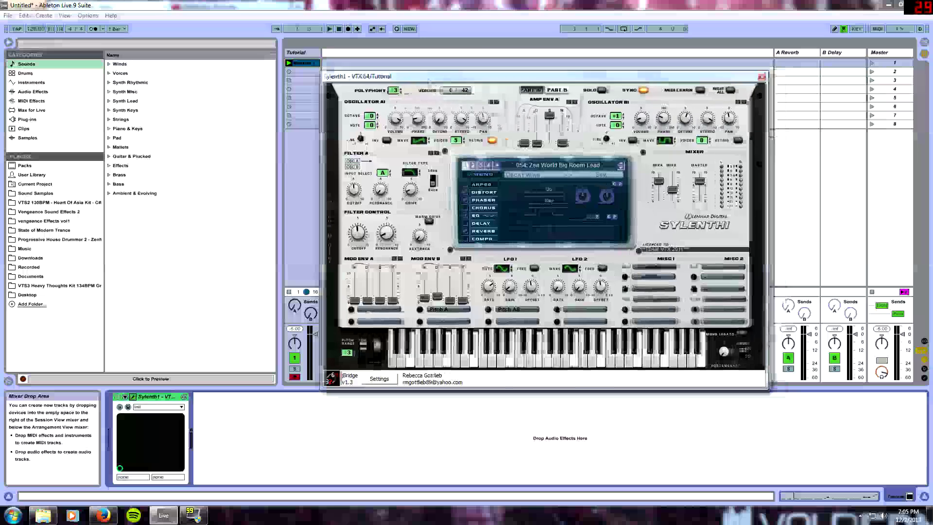
pyautogui.moveTo(438, 77); pyautogui.dragTo(423, 76)
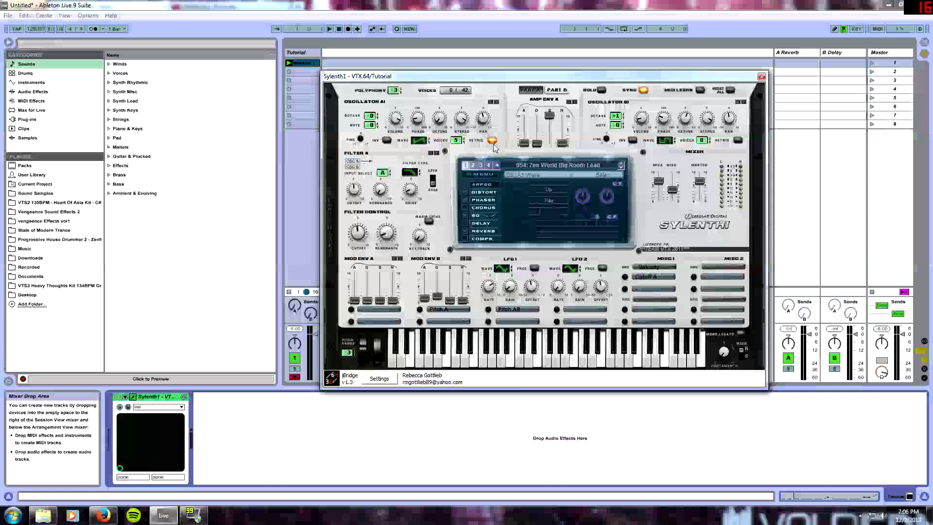
pyautogui.moveTo(509, 75); pyautogui.dragTo(473, 52)
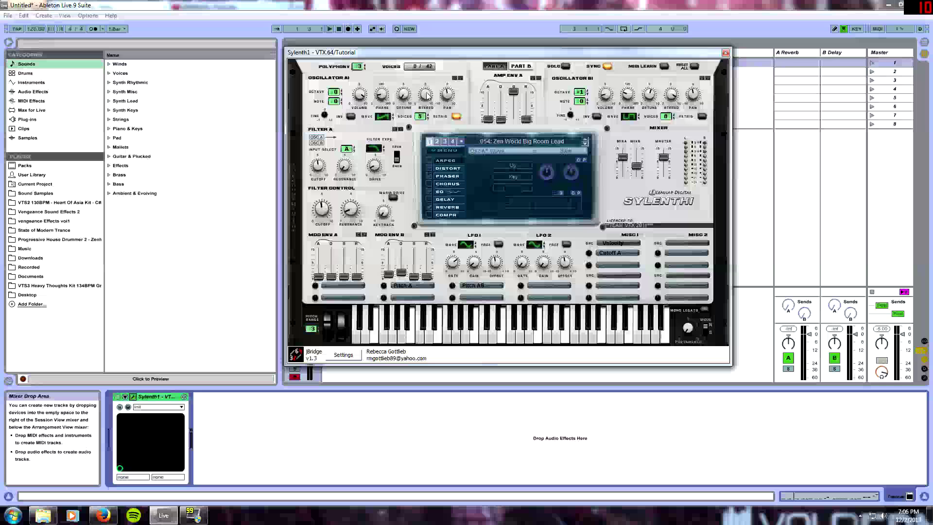
pyautogui.moveTo(405, 59); pyautogui.dragTo(441, 66)
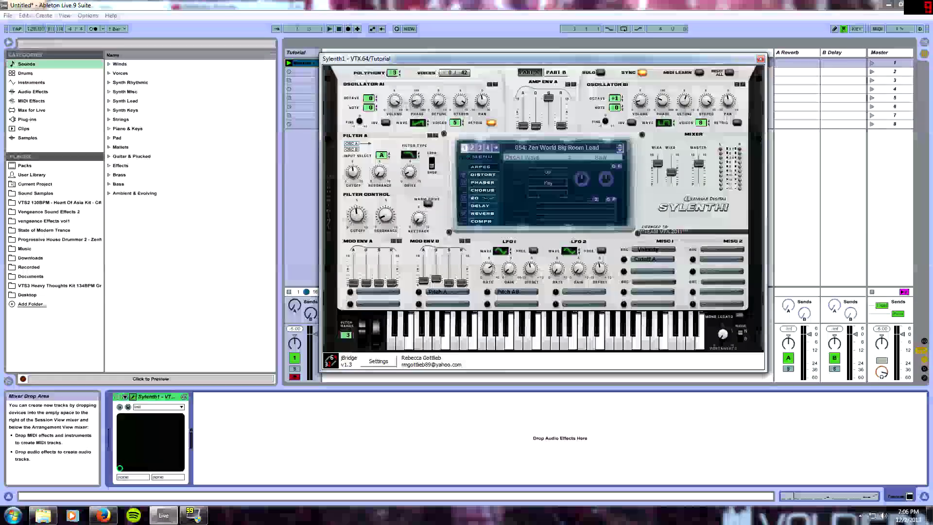
pyautogui.moveTo(396, 100)
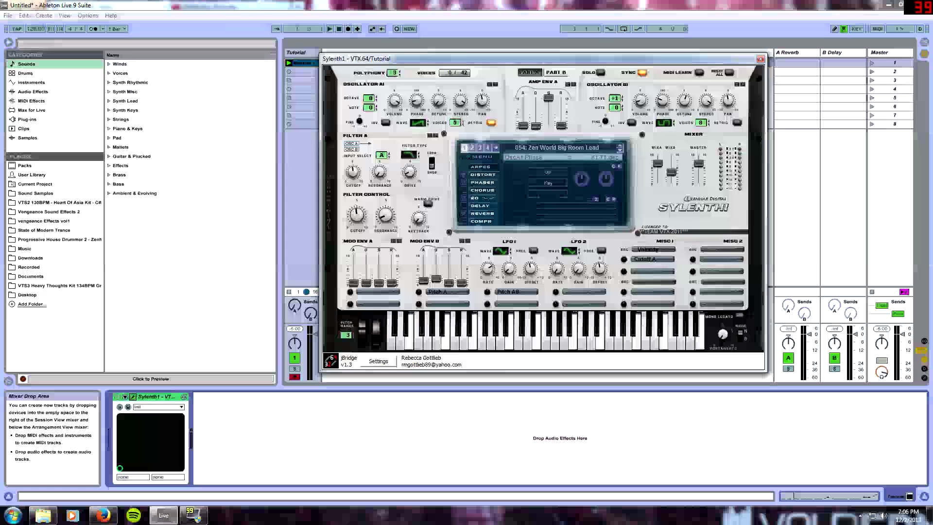
pyautogui.moveTo(459, 104)
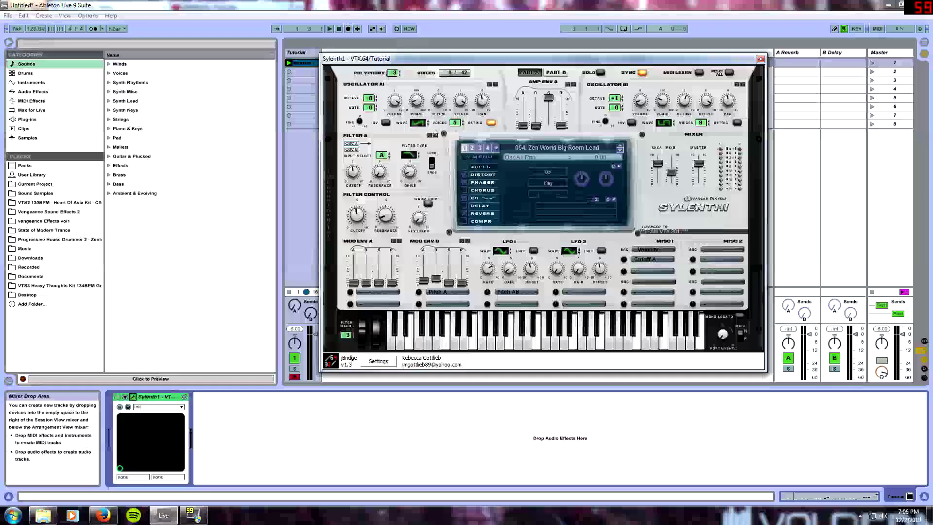
pyautogui.moveTo(562, 128)
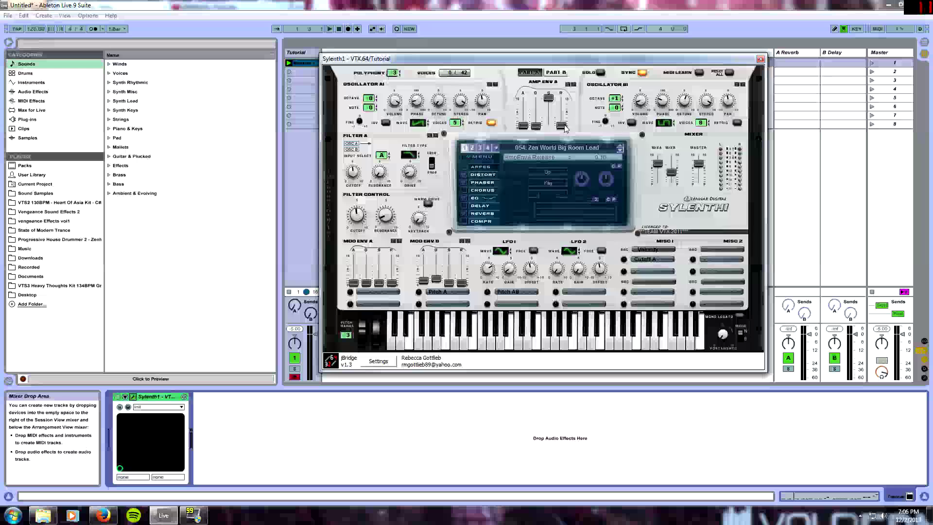
pyautogui.moveTo(553, 101)
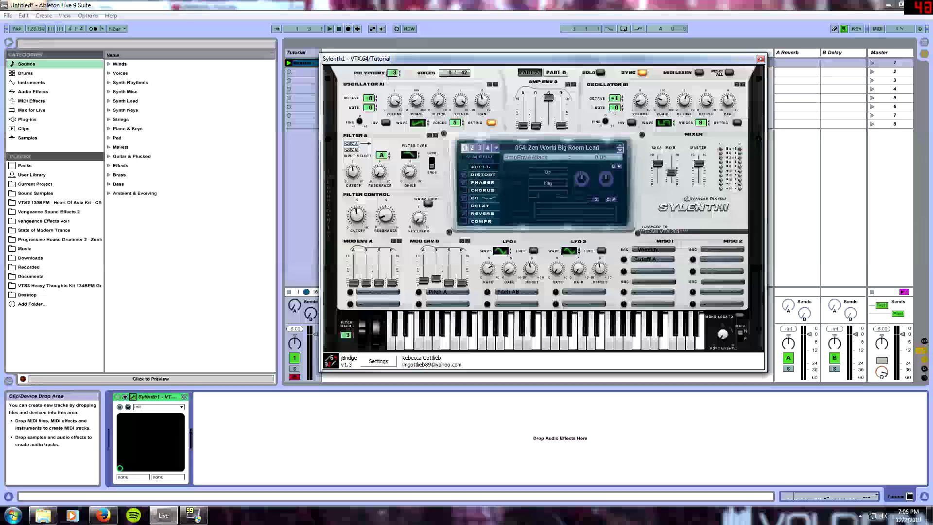
# - Move the Sylenth1 window lower-left and raise Oscillator B's unison voices to 8
pyautogui.moveTo(614, 61); pyautogui.dragTo(529, 106)
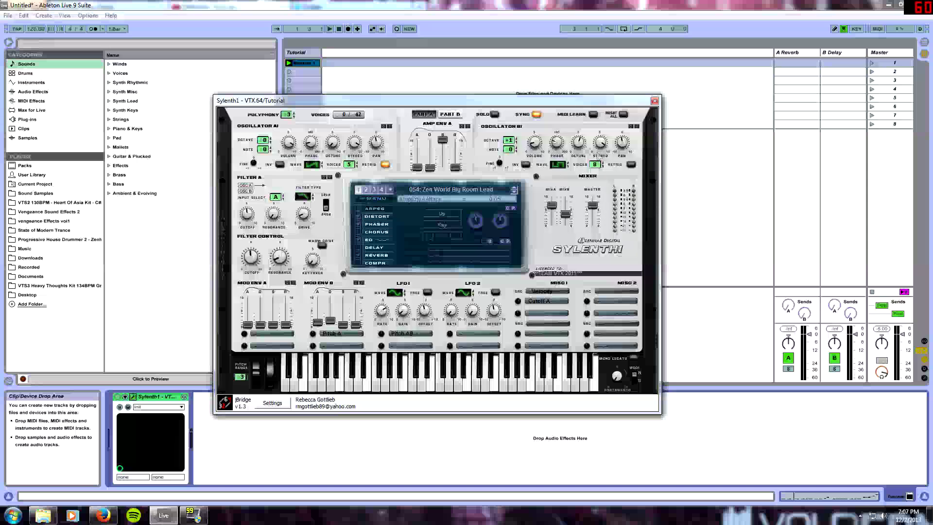
pyautogui.click(534, 142)
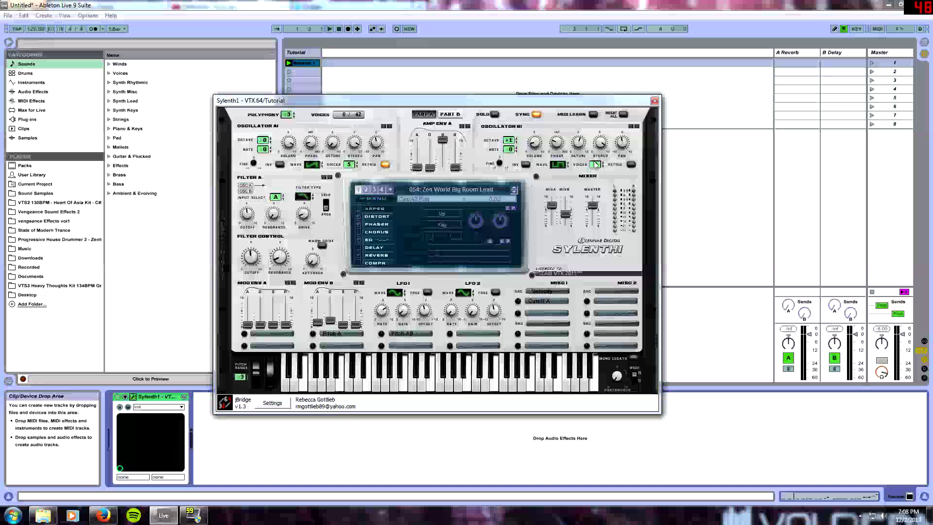
pyautogui.moveTo(597, 165); pyautogui.dragTo(600, 129)
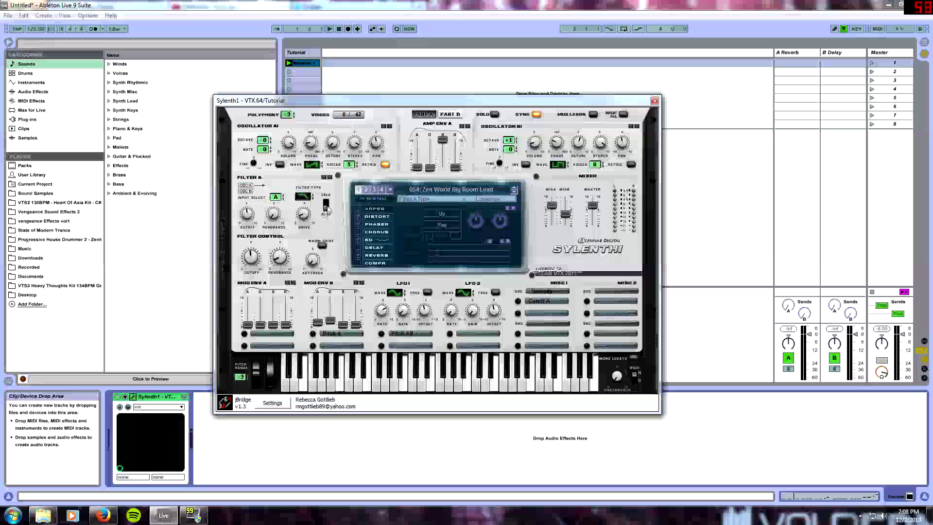
# - Switch Filter A's slope from 12dB to 24dB
pyautogui.click(326, 206)
pyautogui.moveTo(247, 212)
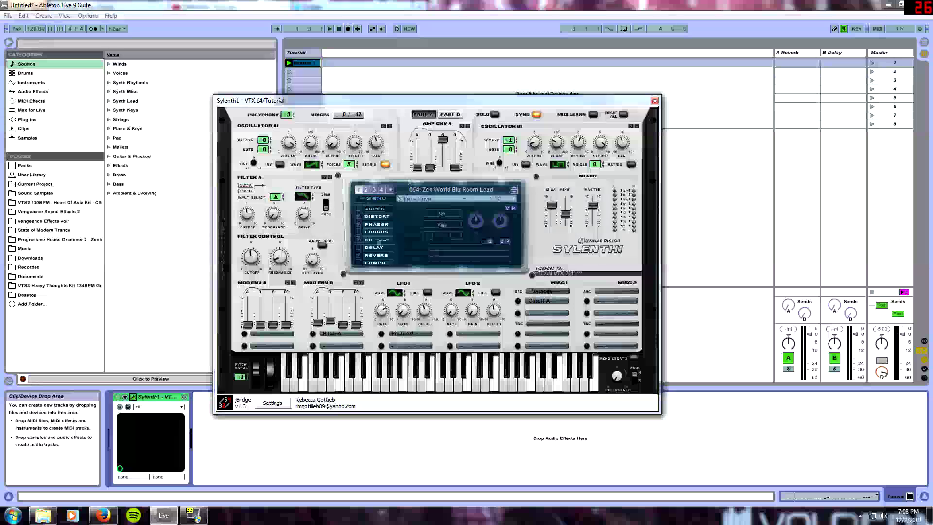
pyautogui.click(253, 259)
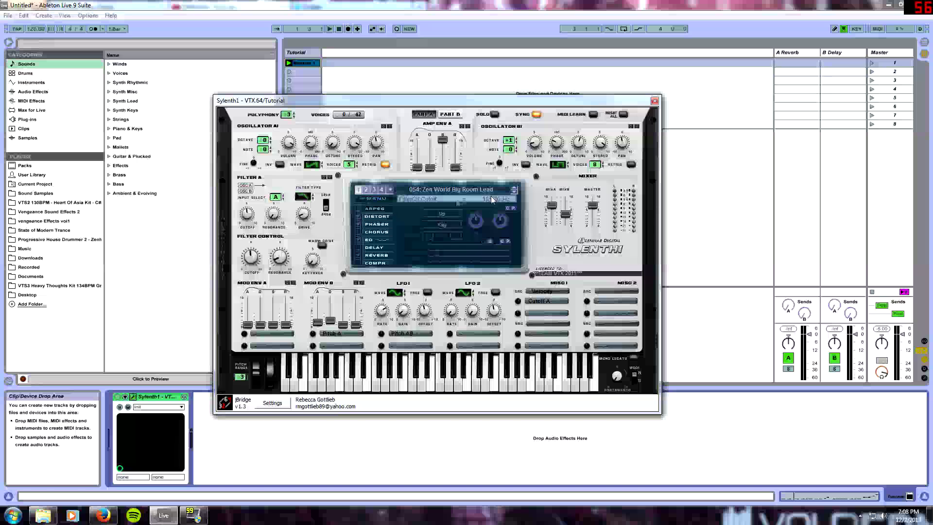
pyautogui.click(280, 257)
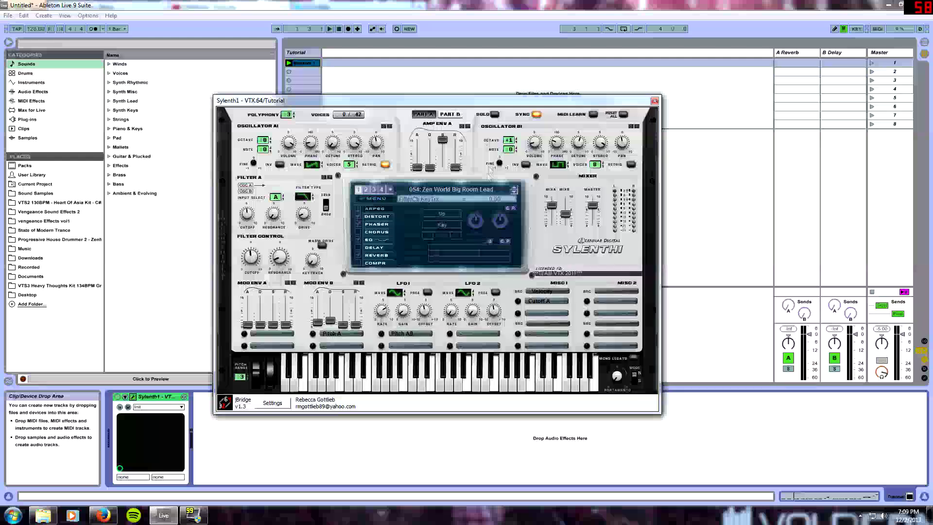
# - Switch Sylenth1 to Part B and move its window up and to the right
pyautogui.click(452, 115)
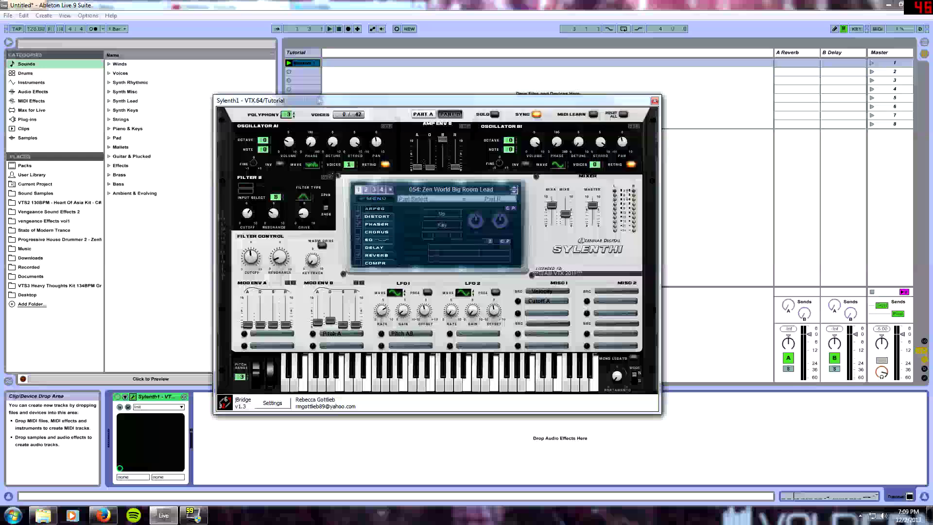
pyautogui.moveTo(301, 100); pyautogui.dragTo(407, 80)
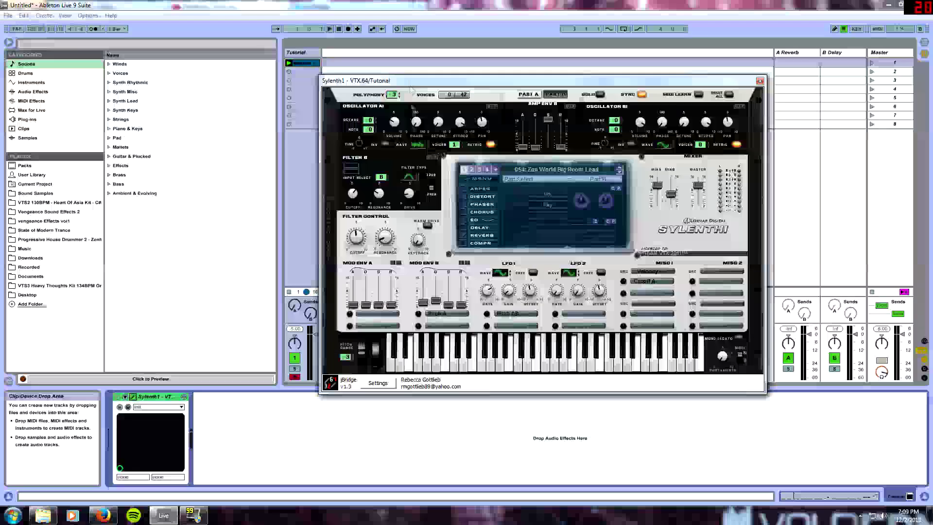
pyautogui.moveTo(417, 149)
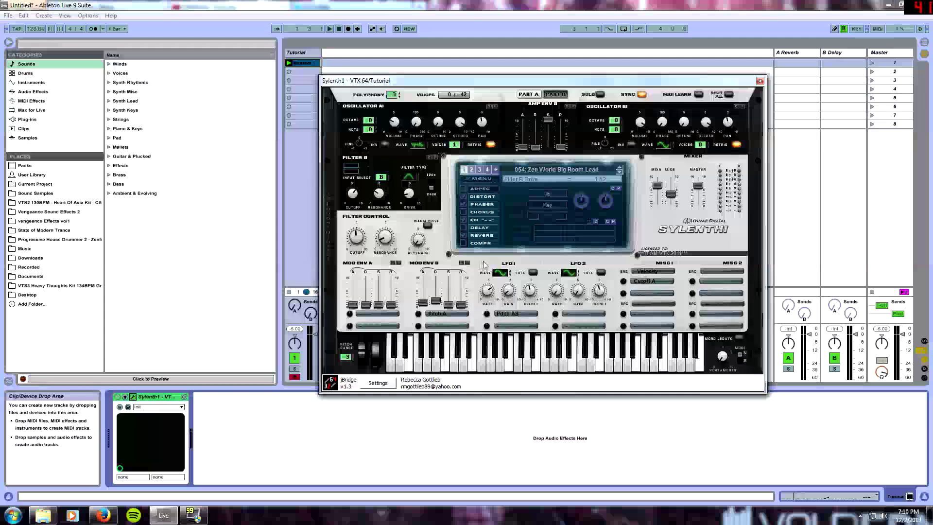
# - Set Mod Env B's Pitch A amount to about 0.18 and shift the Sylenth1 window slightly
pyautogui.click(418, 314)
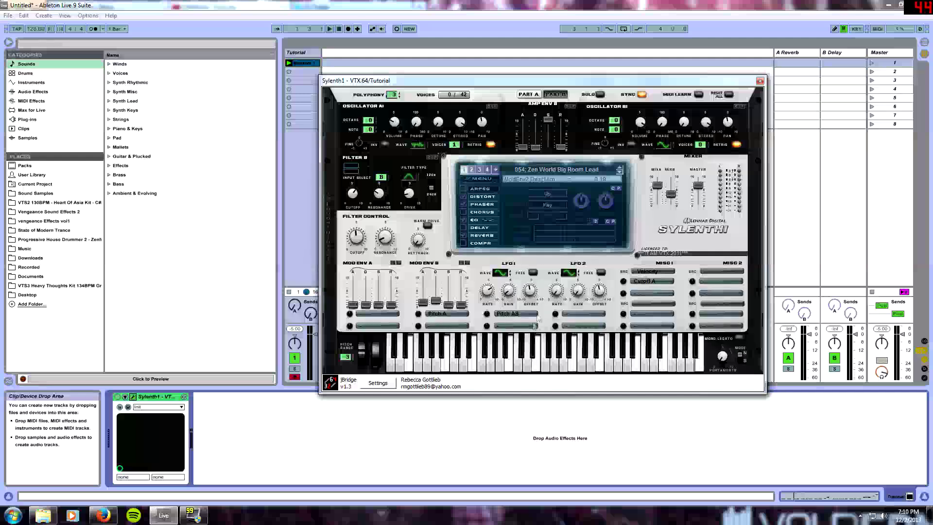
pyautogui.moveTo(559, 82)
pyautogui.mouseDown()
pyautogui.moveTo(550, 83)
pyautogui.moveTo(564, 69)
pyautogui.mouseUp()
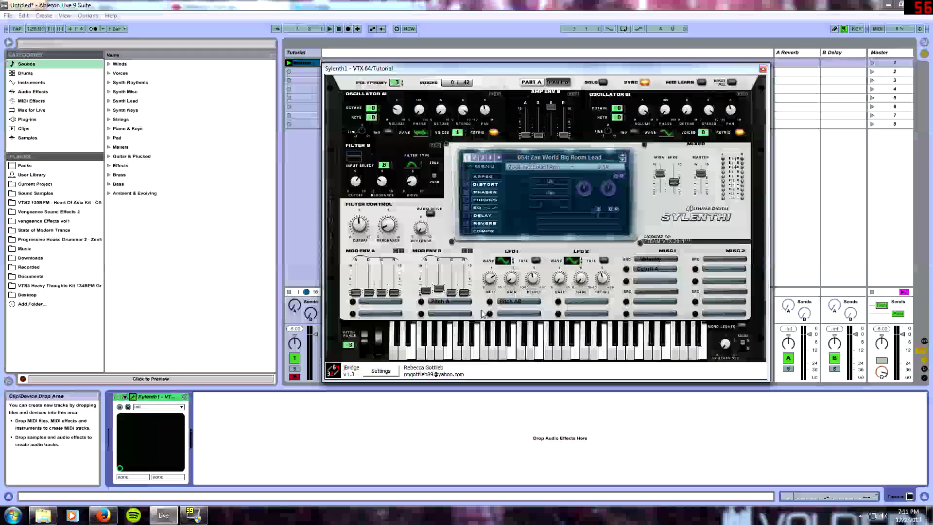
pyautogui.moveTo(521, 75); pyautogui.dragTo(539, 65)
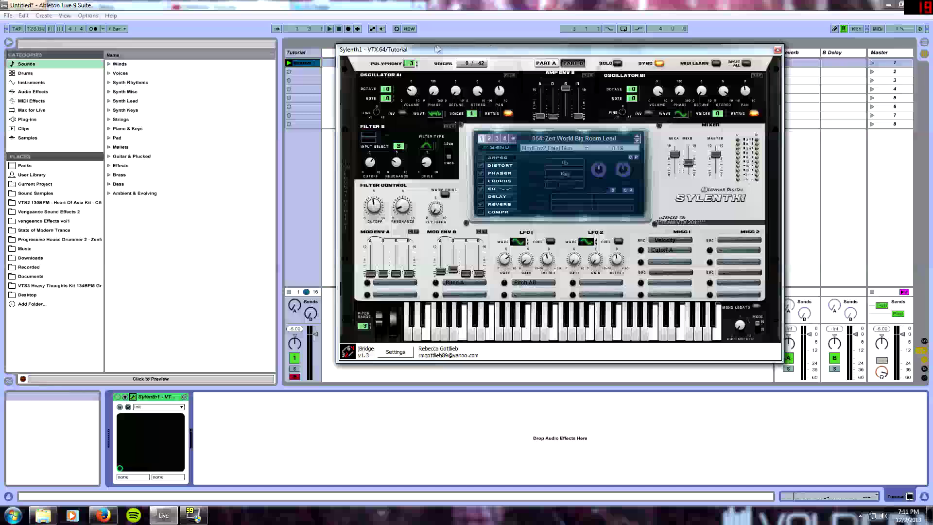
pyautogui.moveTo(425, 52); pyautogui.dragTo(405, 59)
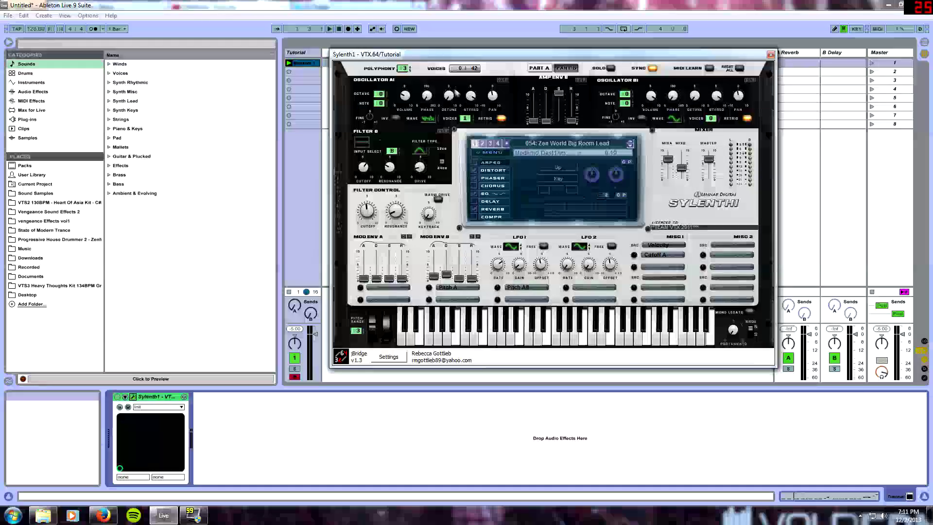
pyautogui.moveTo(457, 55); pyautogui.dragTo(515, 60)
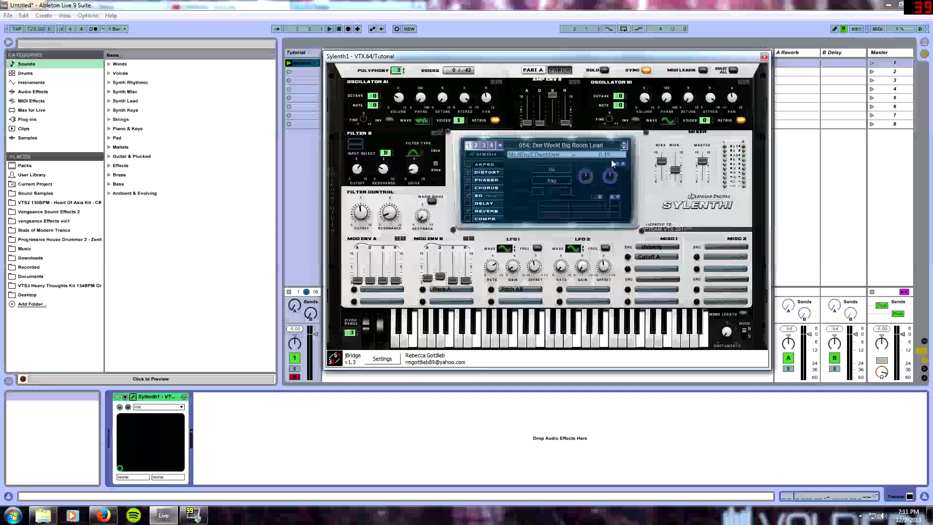
# - Give Mod Env B a 0.80 attack and 0.00 release, with LFO 1 on Sine
pyautogui.click(428, 279)
pyautogui.moveTo(506, 251)
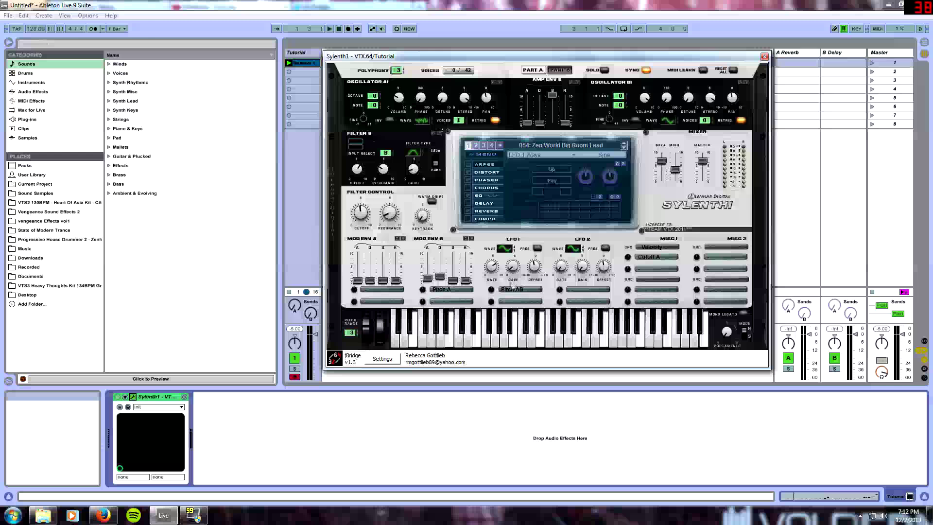
# - Set LFO 1 to rate 1/64D, gain 0.57, offset 0.00 and a 0.57 Pitch AB amount
pyautogui.click(492, 267)
pyautogui.click(513, 266)
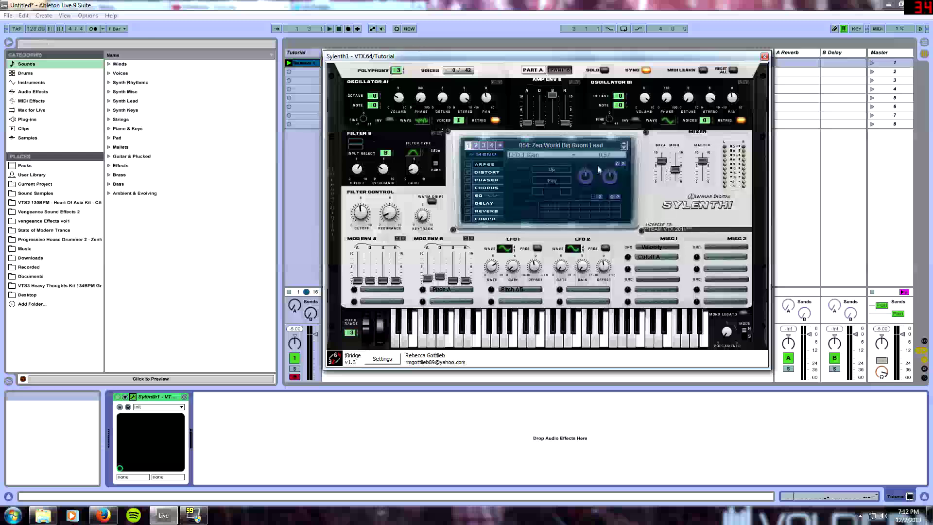
pyautogui.click(535, 266)
pyautogui.click(491, 290)
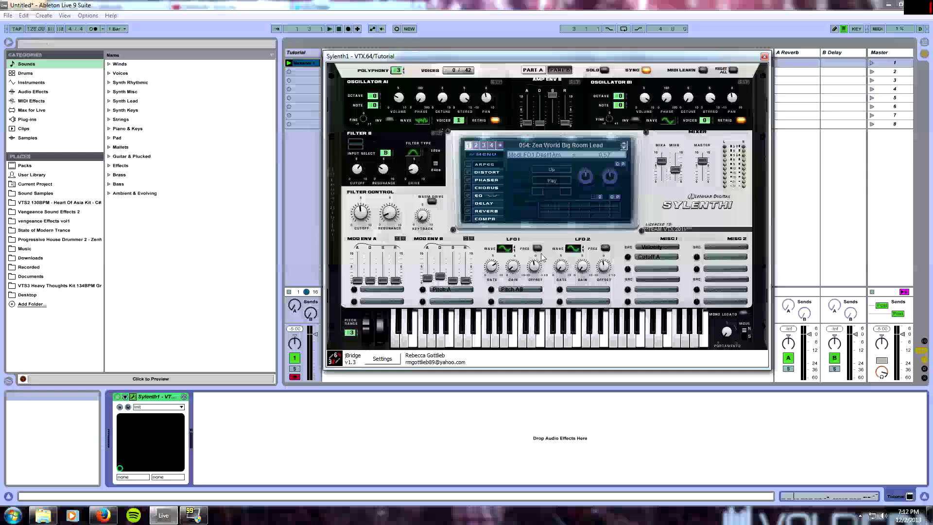
# - Set Part B's distortion to amount 6.48 and 99.52% dry/wet
pyautogui.click(491, 172)
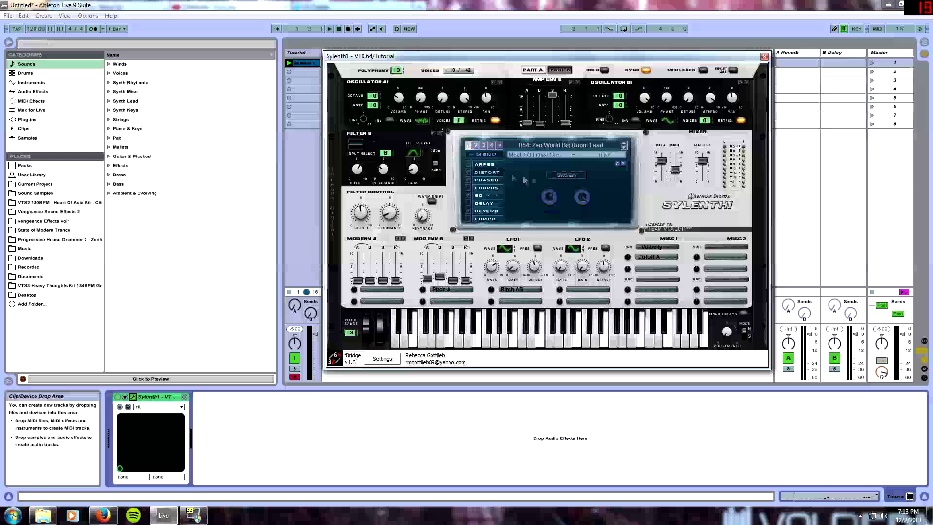
pyautogui.click(533, 70)
pyautogui.click(559, 70)
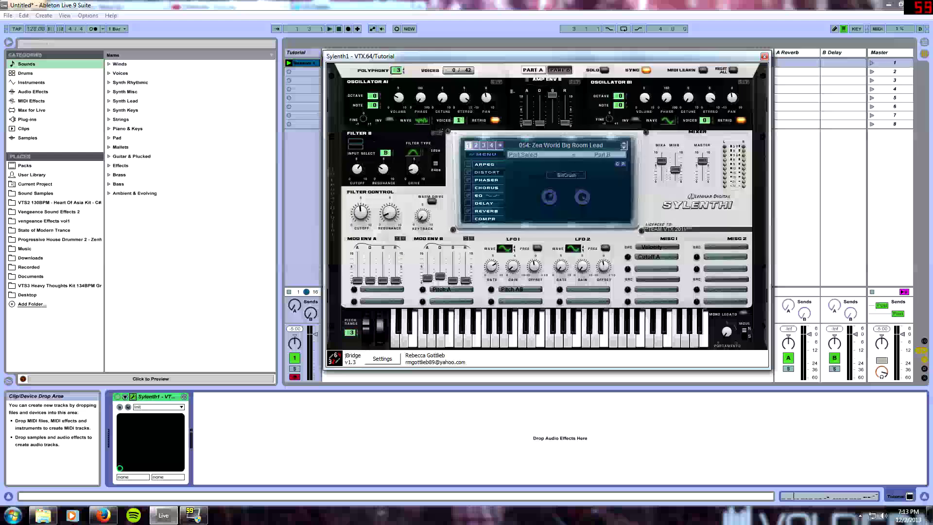
pyautogui.click(533, 69)
pyautogui.click(559, 69)
pyautogui.click(549, 199)
pyautogui.moveTo(582, 197); pyautogui.dragTo(544, 167)
# - Set the phaser to 46.19% dry/wet and 100% width, then show the EQ page
pyautogui.click(491, 180)
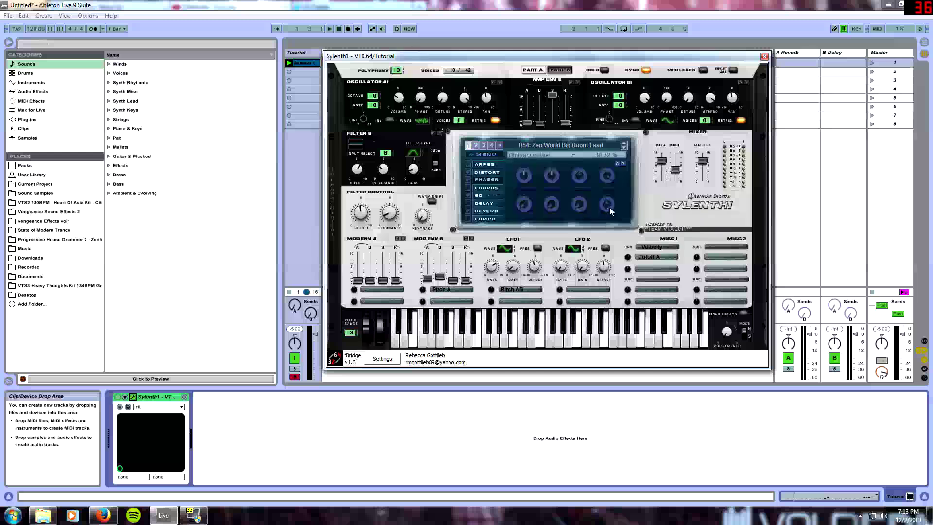
pyautogui.moveTo(610, 207); pyautogui.dragTo(607, 172)
pyautogui.moveTo(609, 174); pyautogui.dragTo(602, 158)
pyautogui.click(486, 196)
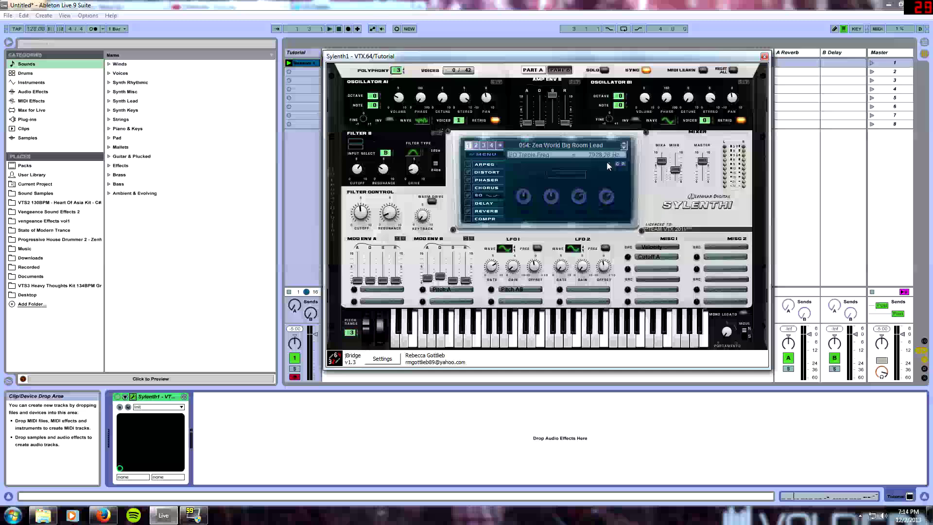
# - Show the reverb page and nudge the Mix B level from 3.91 up to 3.95
pyautogui.click(486, 211)
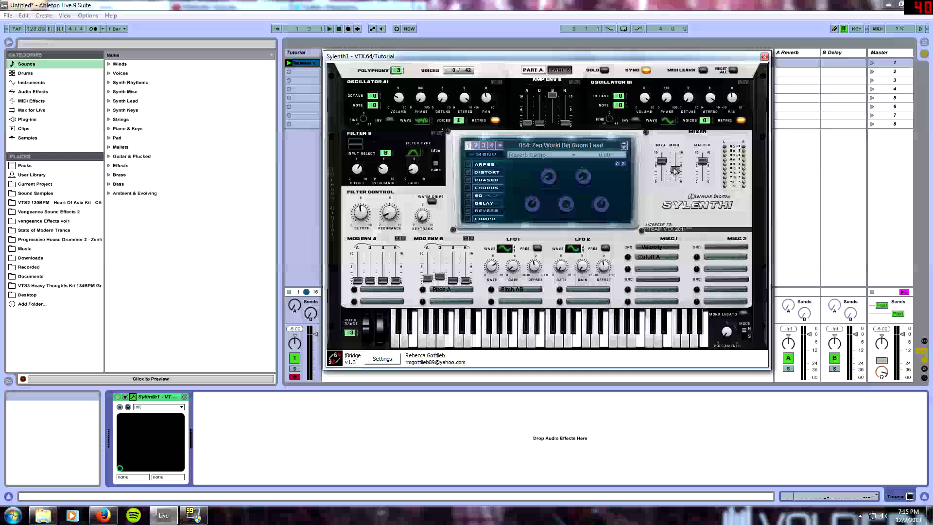
pyautogui.click(675, 170)
pyautogui.moveTo(675, 171); pyautogui.dragTo(676, 169)
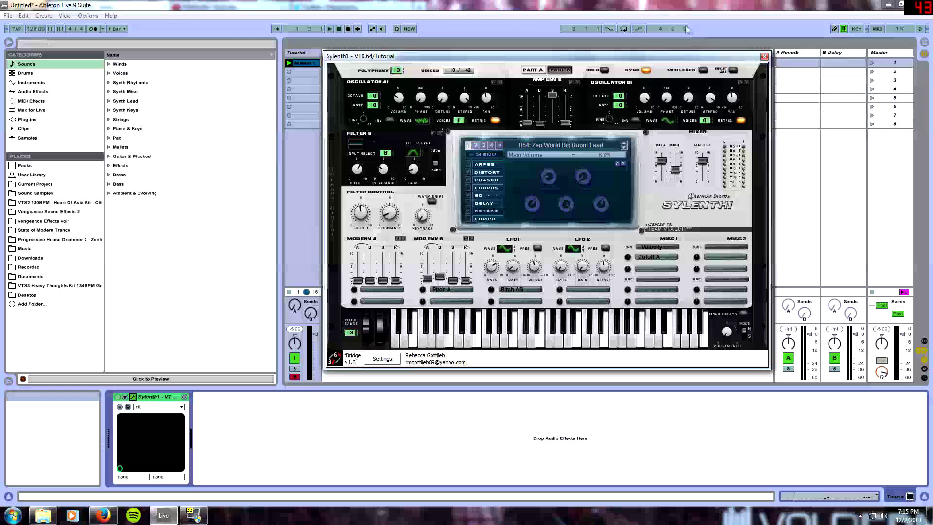
# - Keep Velocity as the Misc 1 source and set its modulation amount to about 2.76
pyautogui.click(664, 247)
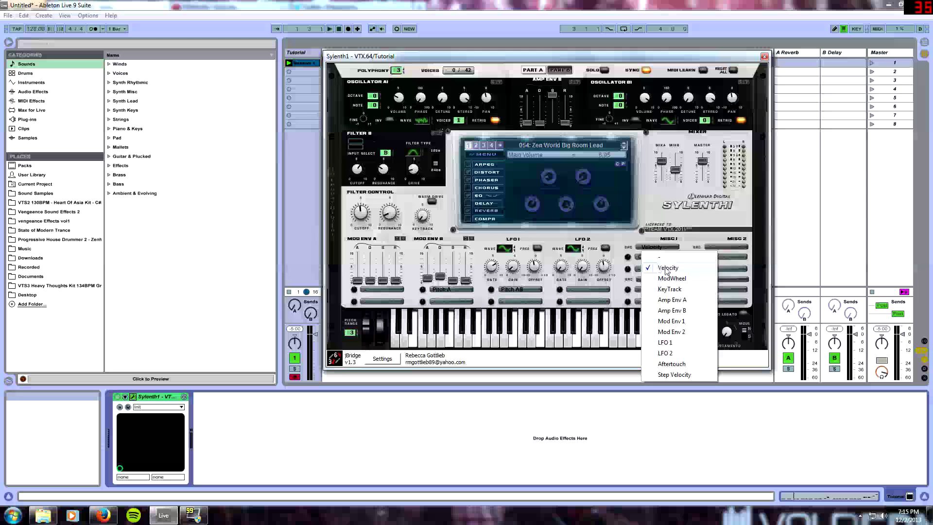
pyautogui.click(668, 268)
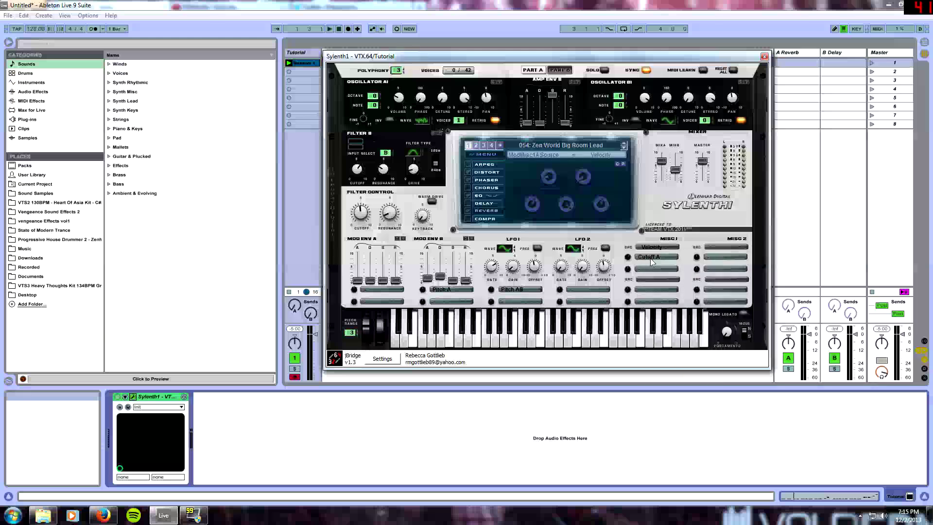
pyautogui.click(628, 257)
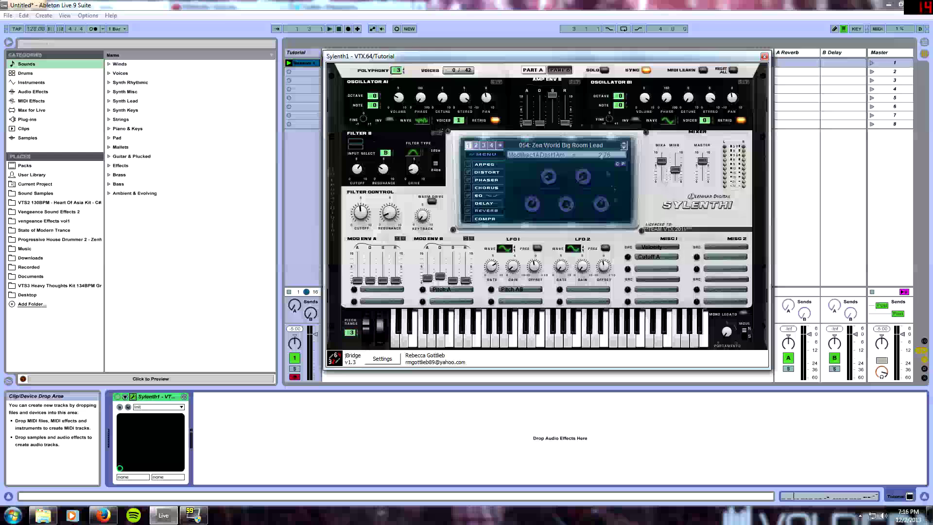
# - Confirm Cutoff A as the Misc 1 velocity destination (ModMisc1ADest1 = CutoffA)
pyautogui.click(651, 247)
pyautogui.click(656, 264)
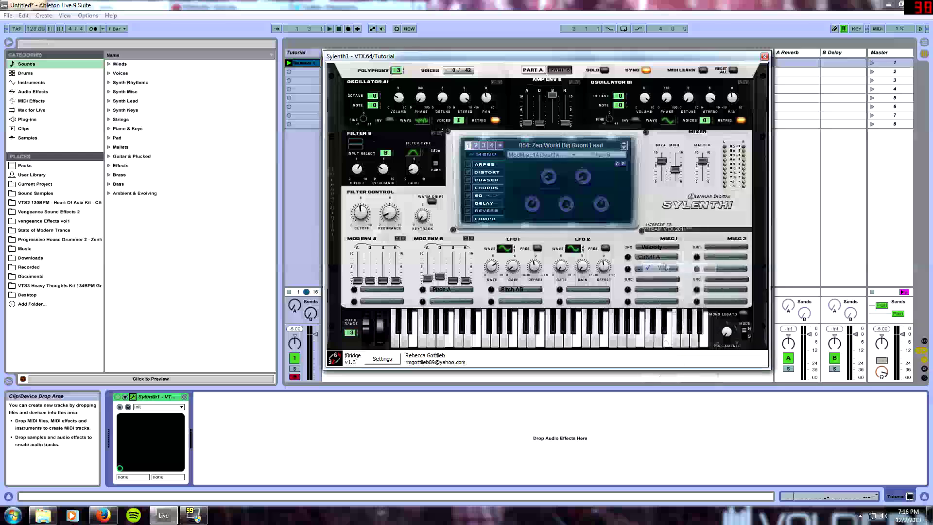
pyautogui.click(652, 257)
pyautogui.click(723, 278)
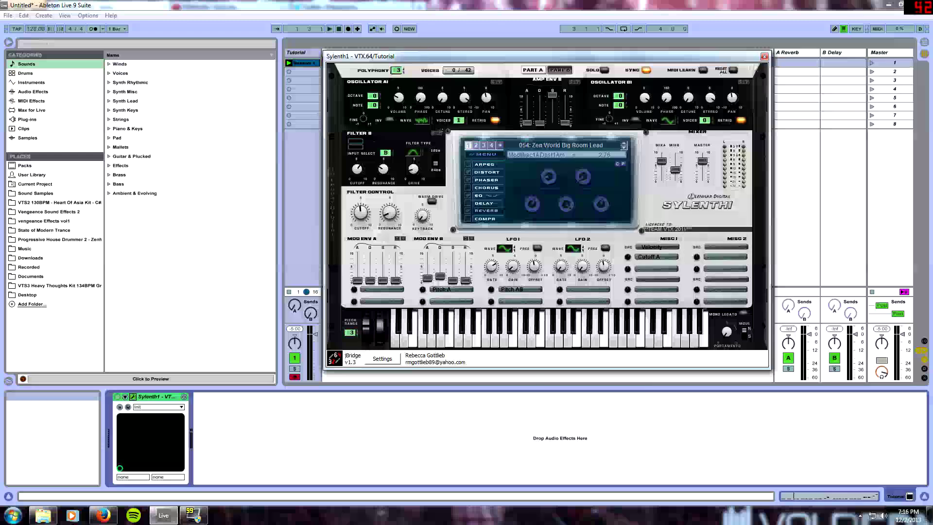
# - Play the Zen World Big Room Lead demo, stop it, and nudge the Sylenth1 window slightly lower
pyautogui.press('space')
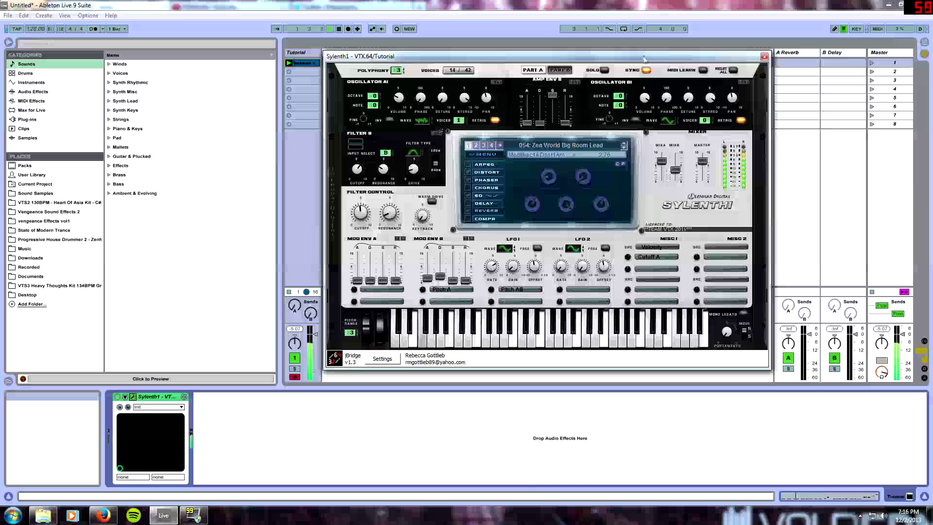
pyautogui.moveTo(645, 59)
pyautogui.mouseDown()
pyautogui.moveTo(702, 54)
pyautogui.moveTo(650, 69)
pyautogui.mouseUp()
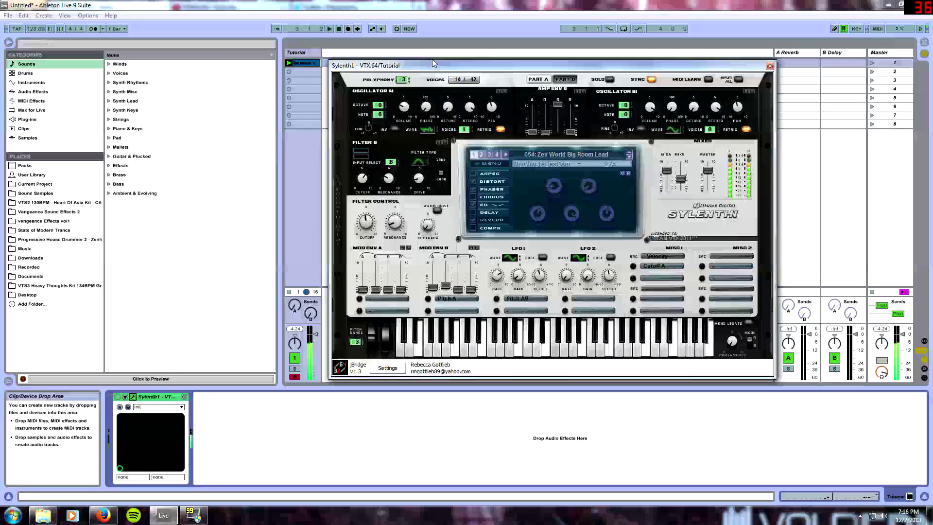
pyautogui.press('z')
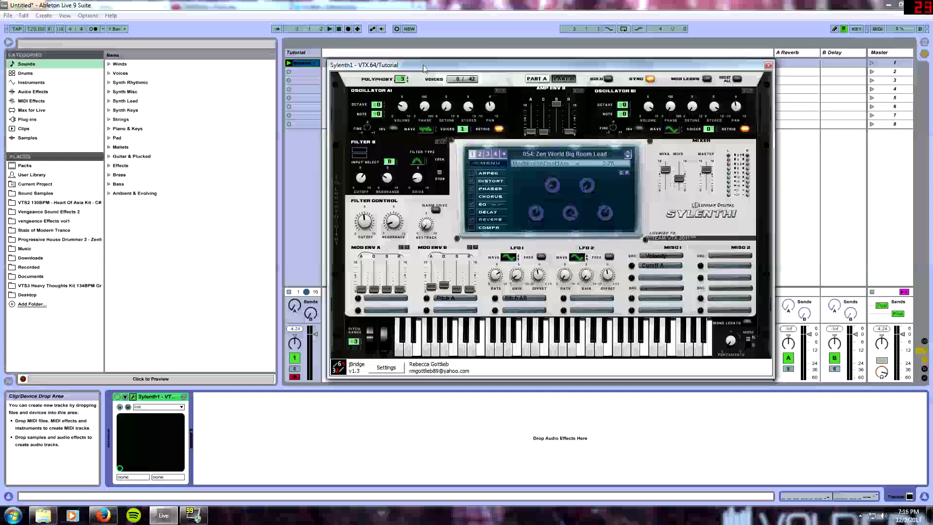
pyautogui.moveTo(422, 70); pyautogui.dragTo(424, 69)
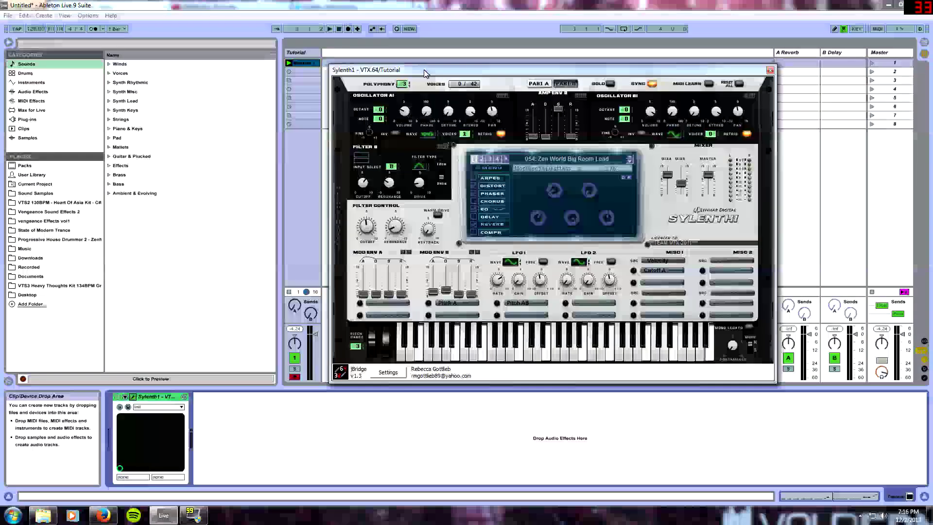